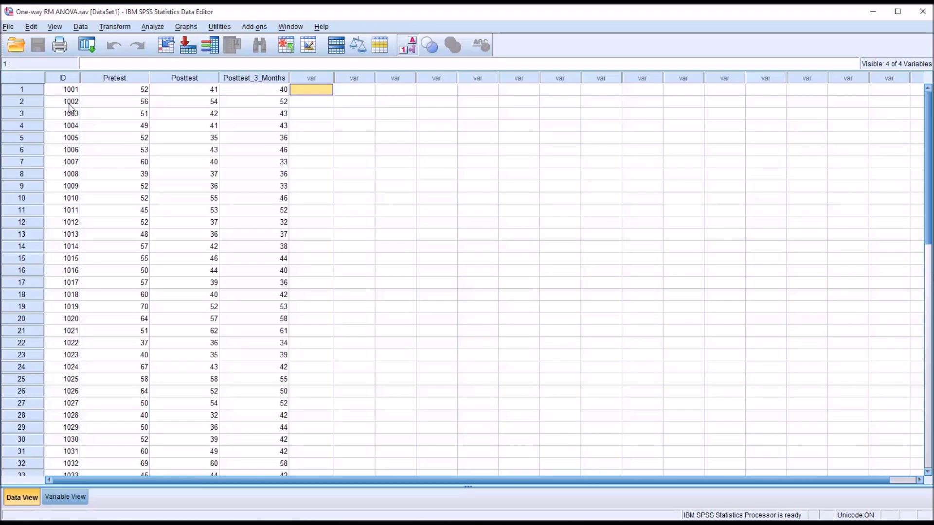
- Select the ID, Pretest, Posttest and Posttest_3_Months columns in Data View
left_click(63, 79)
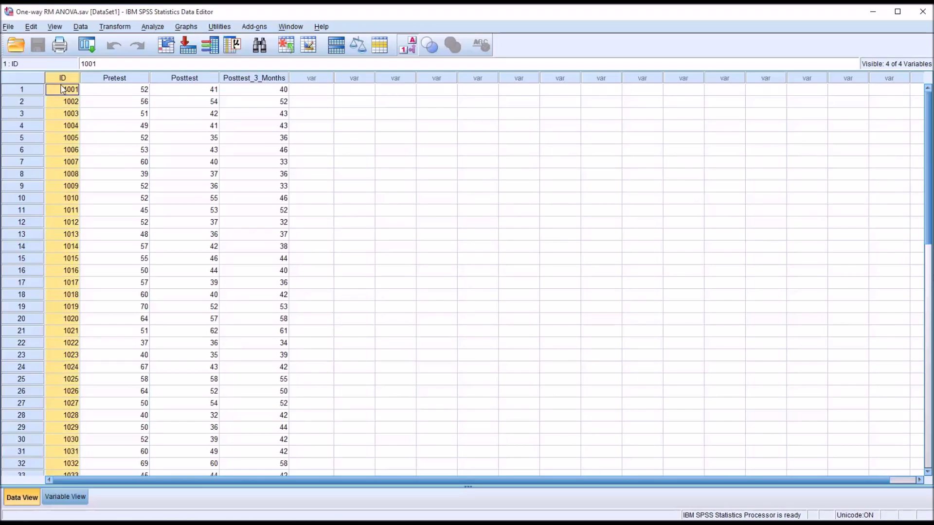
left_click(64, 93)
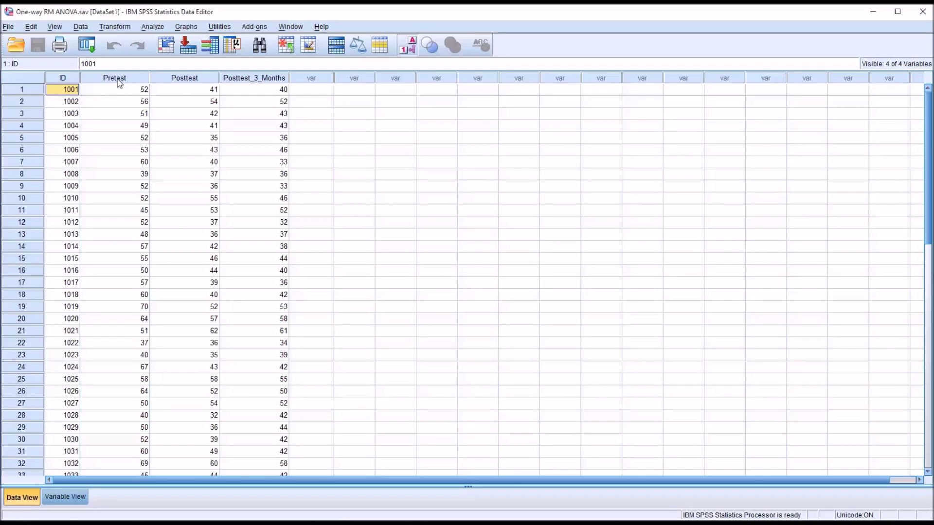
left_click(121, 79)
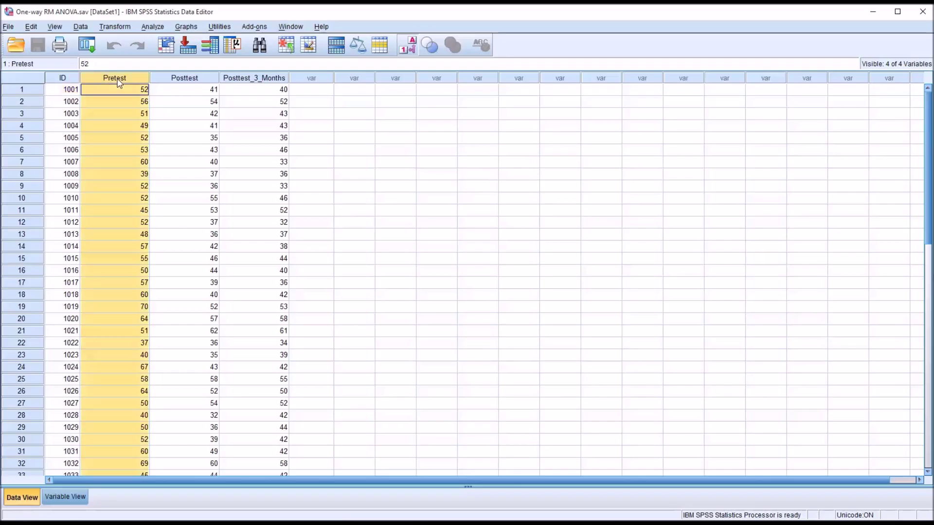
left_click(172, 80)
left_click(249, 79)
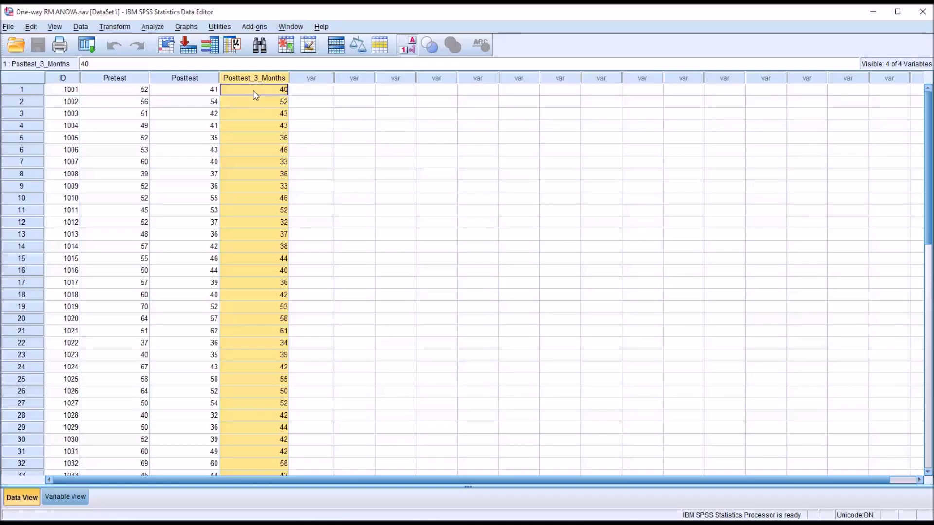
left_click(250, 92)
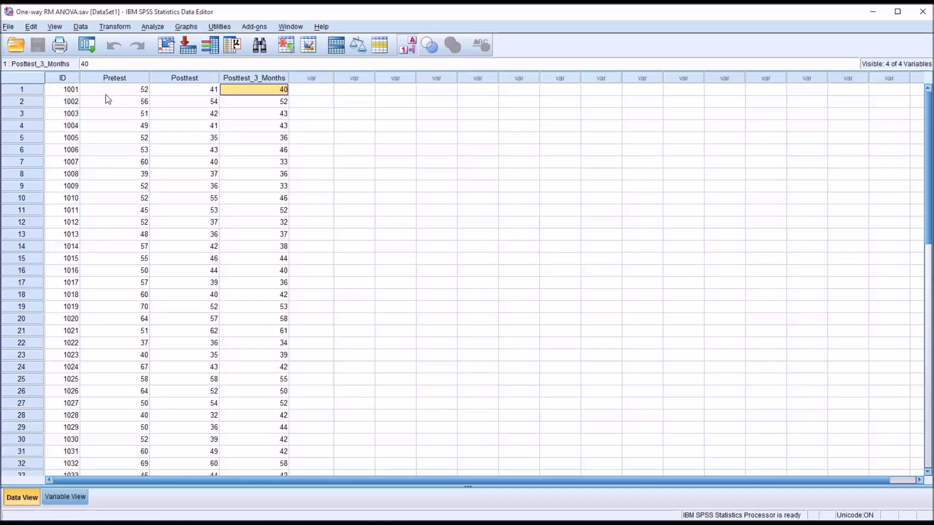
- Check the first participant's scores: Pretest 52, Posttest 41, Posttest_3_Months 40
left_click(96, 92)
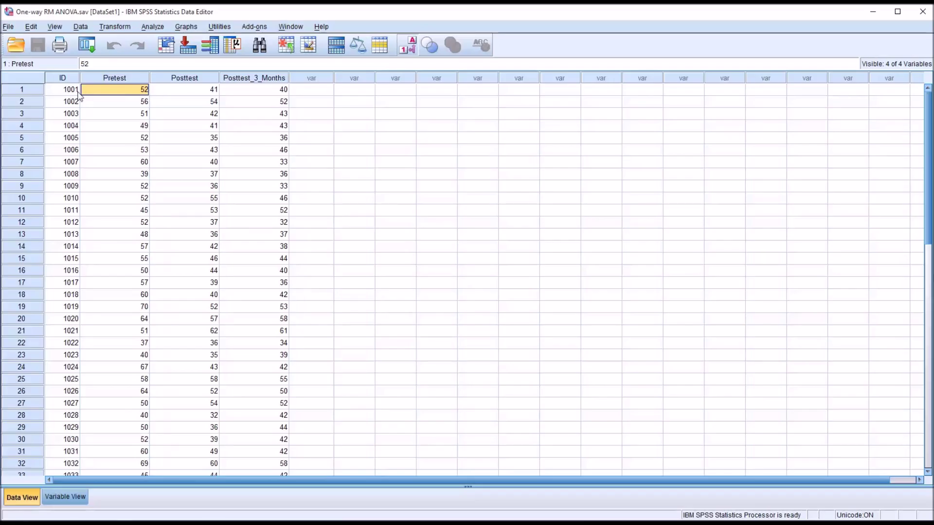
left_click(157, 94)
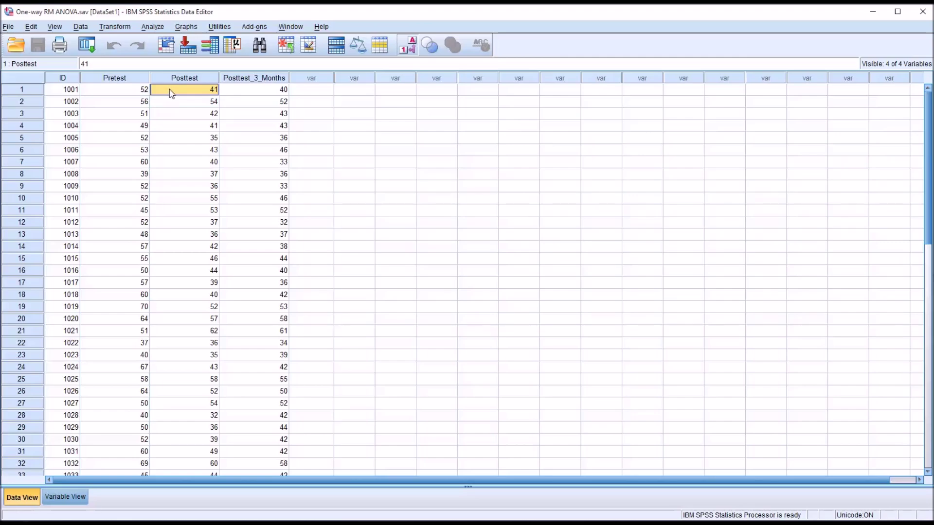
left_click(132, 93)
left_click(163, 93)
left_click(128, 95)
left_click(171, 93)
left_click(238, 95)
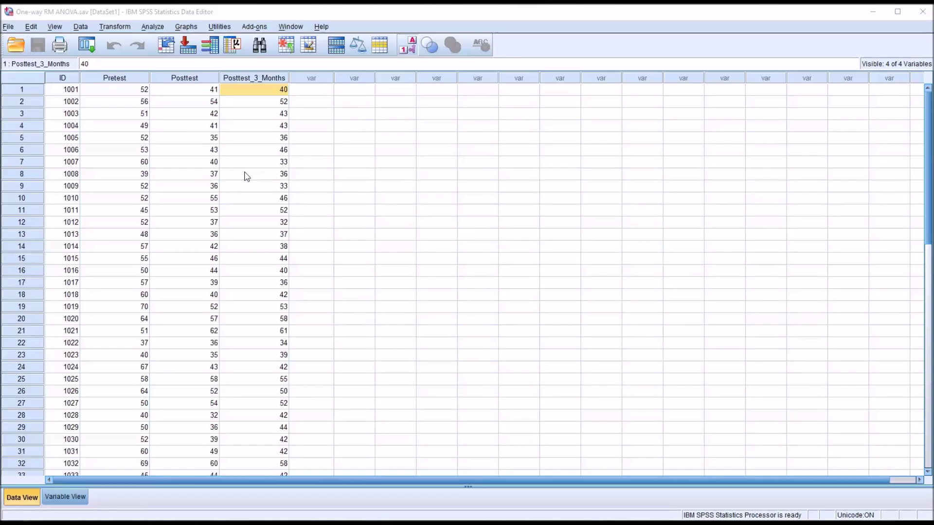
mouse_move(931, 144)
left_mouse_down()
mouse_move(930, 216)
mouse_move(927, 141)
left_mouse_up()
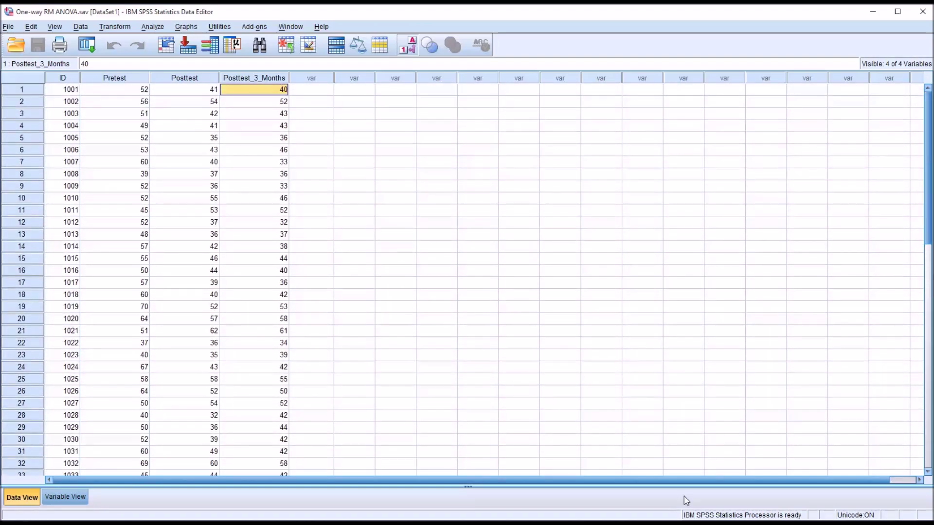
- Reselect the three score columns, then switch to Variable View
left_click(130, 93)
left_click(171, 94)
left_click(223, 90)
left_click(297, 91)
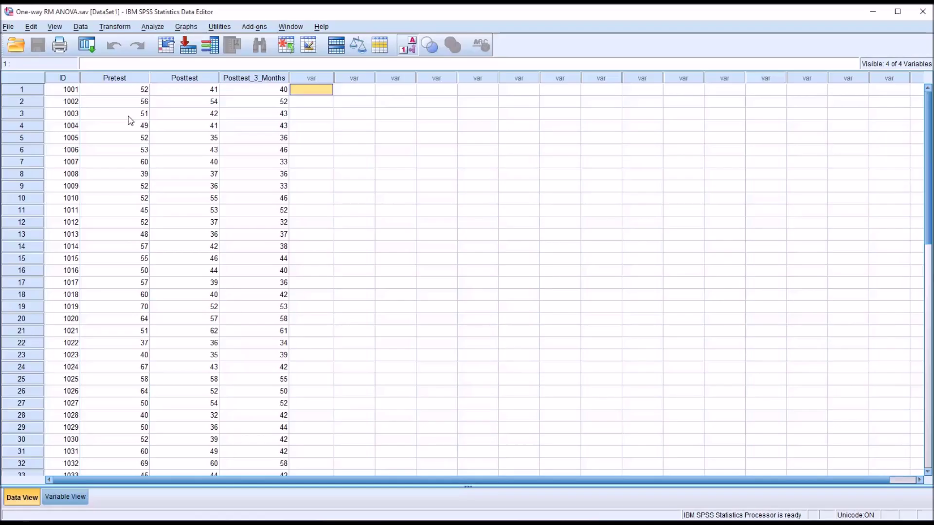
left_click(121, 79)
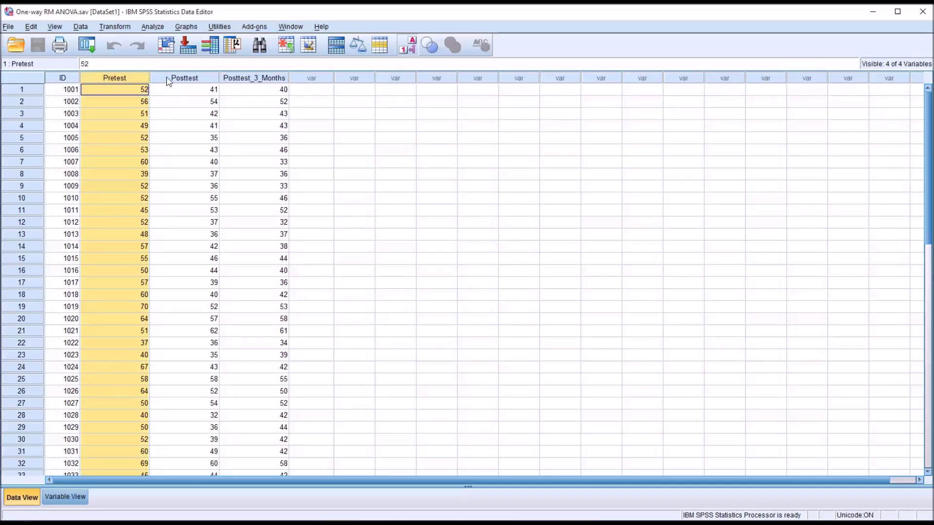
left_click(160, 80)
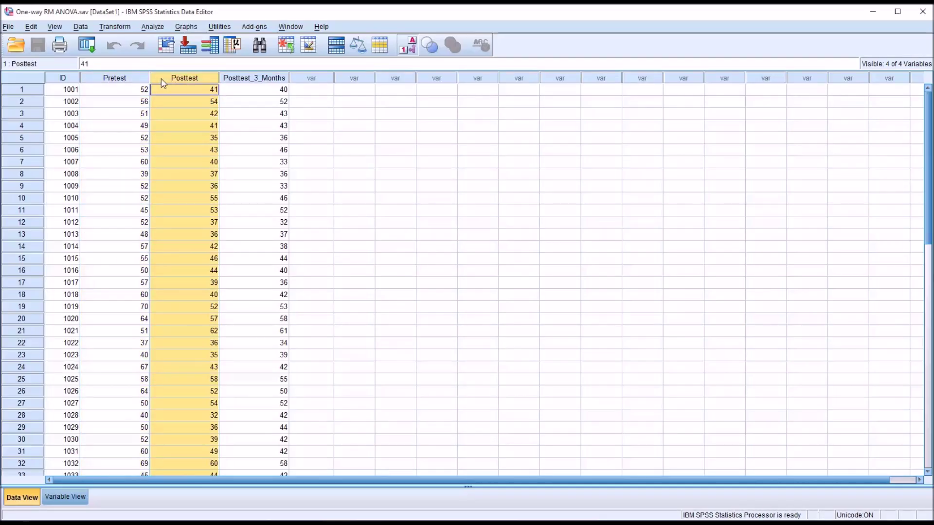
left_click(227, 80)
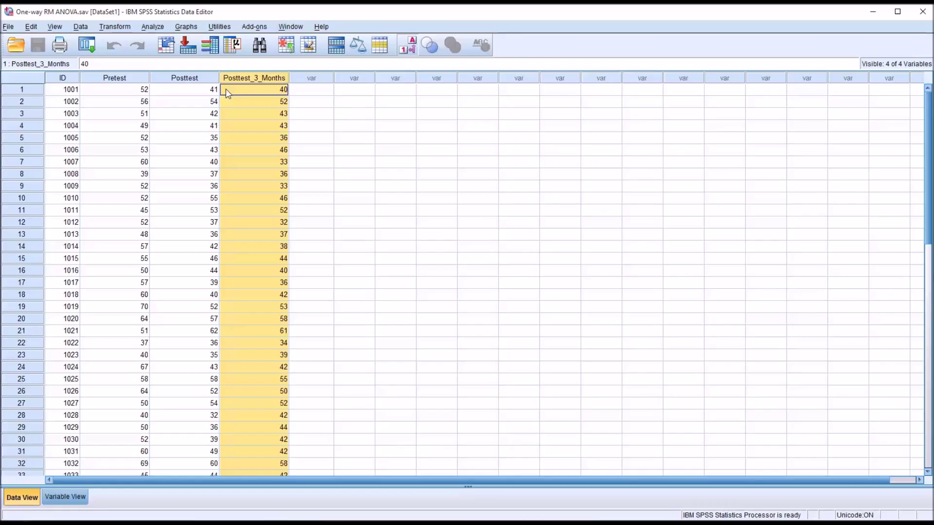
left_click(228, 92)
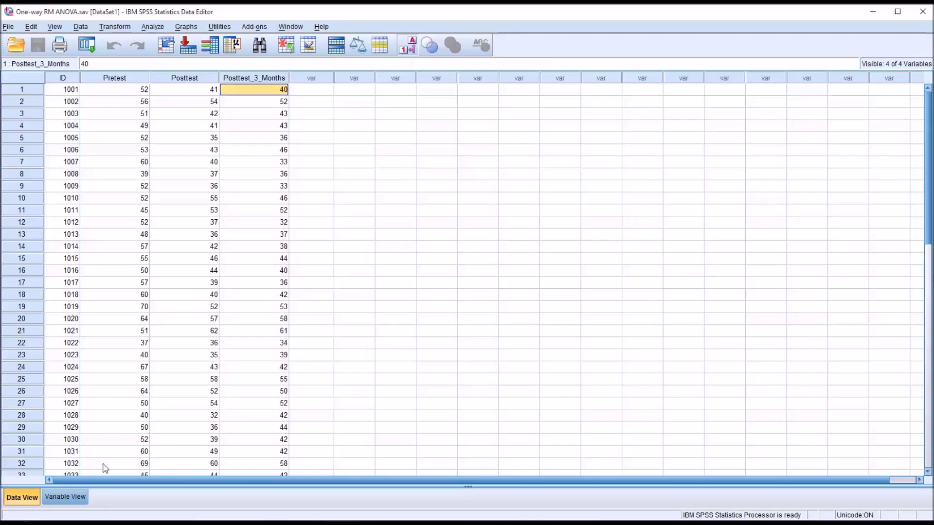
left_click(65, 498)
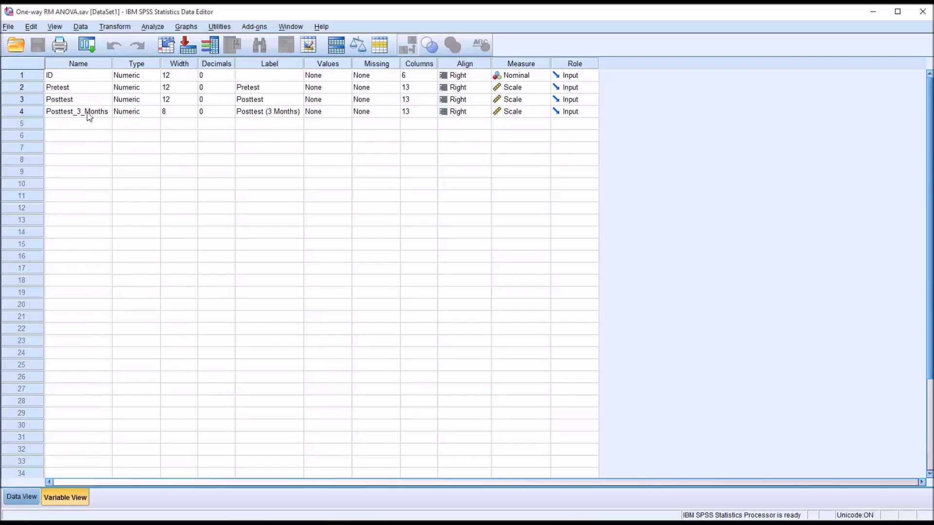
- Leave Pretest's measurement level as Scale and go back to Data View
left_click(539, 89)
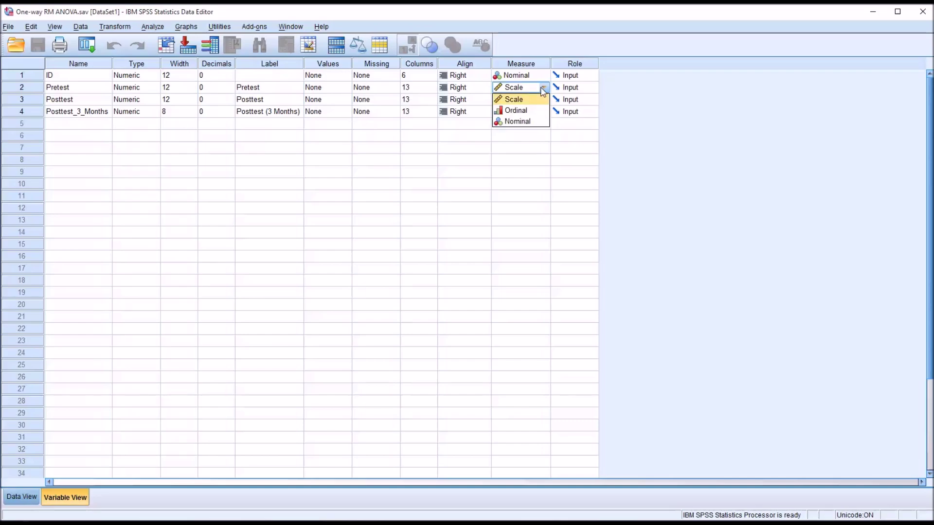
left_click(534, 100)
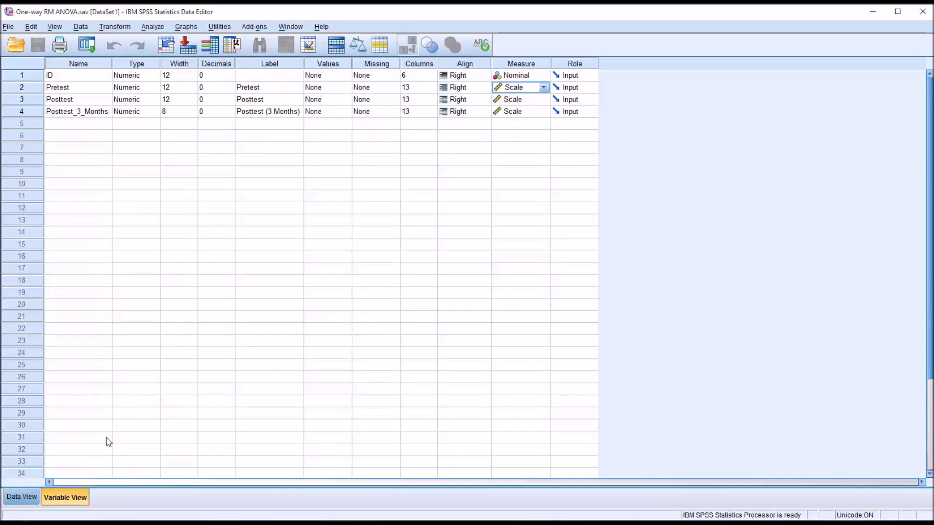
left_click(22, 497)
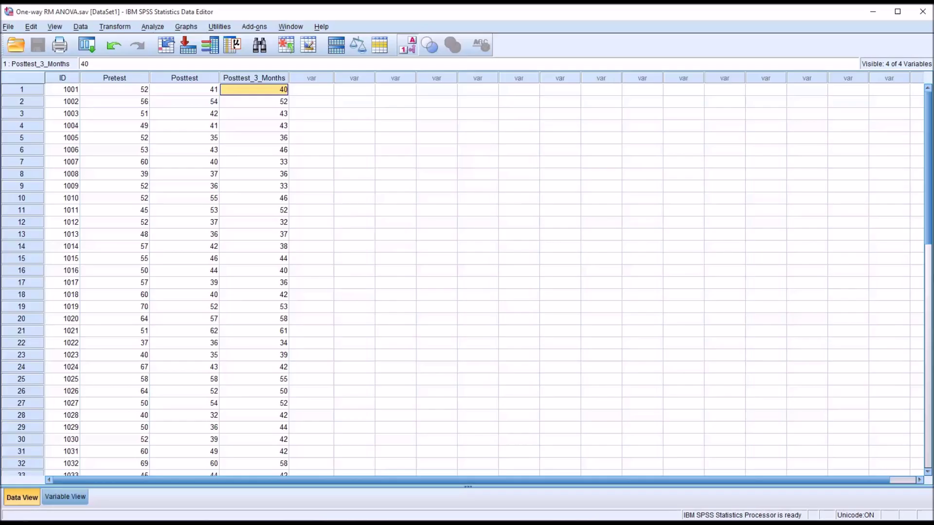
- Start Analyze > General Linear Model > Repeated Measures and add within-subject factor Time with 3 levels
left_click(311, 92)
left_click(152, 27)
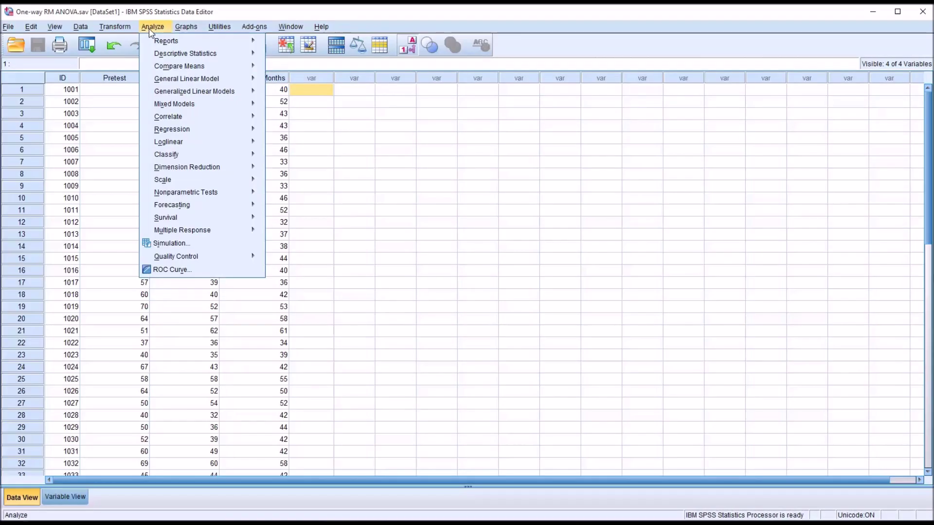
mouse_move(175, 84)
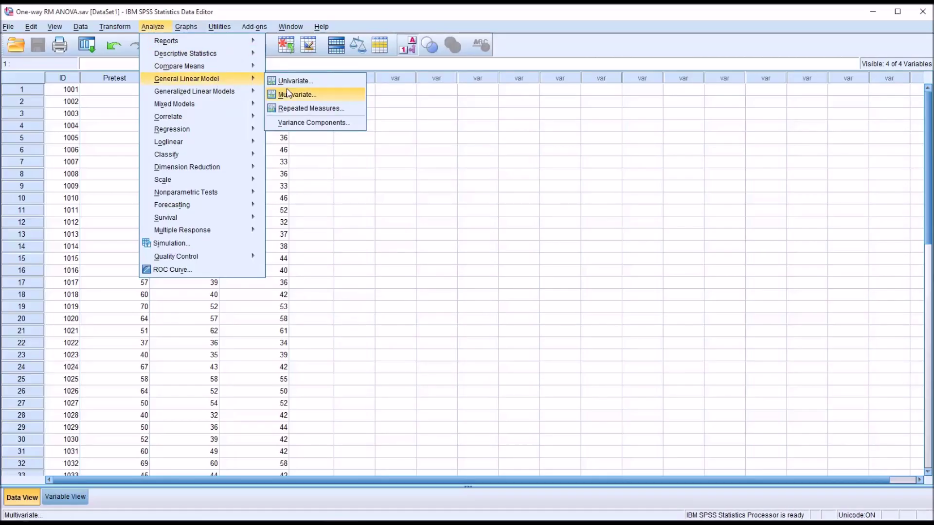
left_click(295, 109)
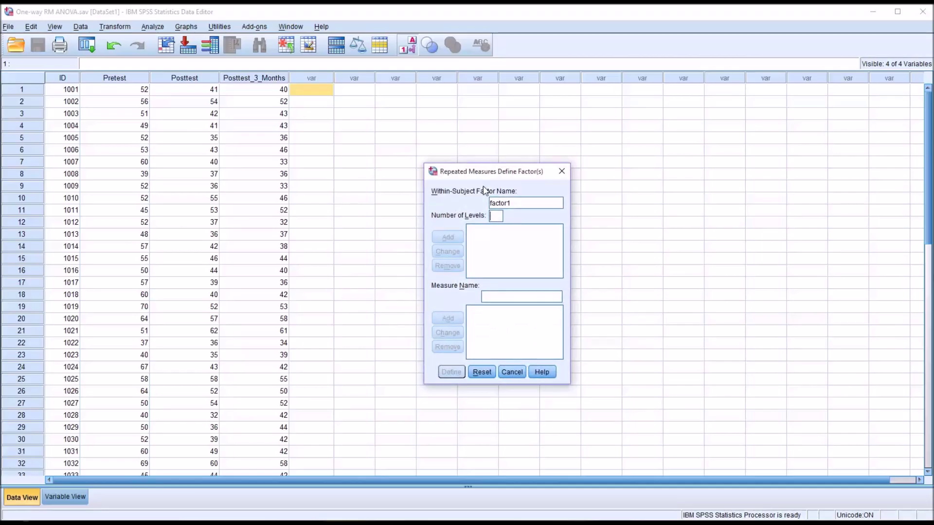
left_click_drag(487, 173, 466, 174)
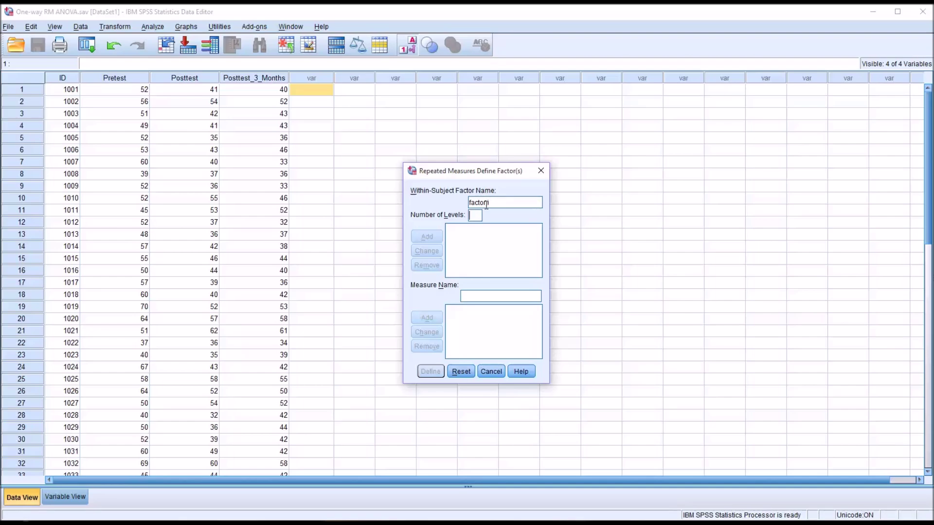
left_click_drag(488, 205, 469, 204)
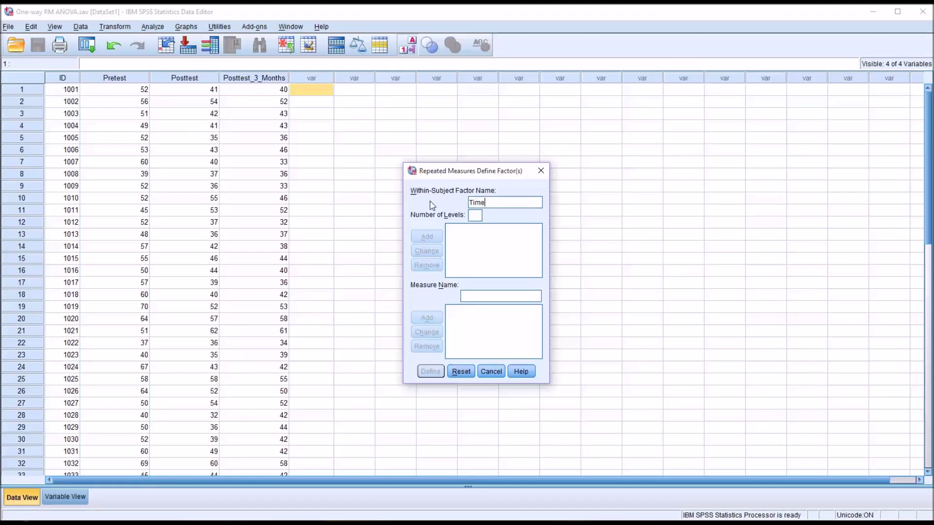
left_click(474, 216)
type("3")
left_click(427, 238)
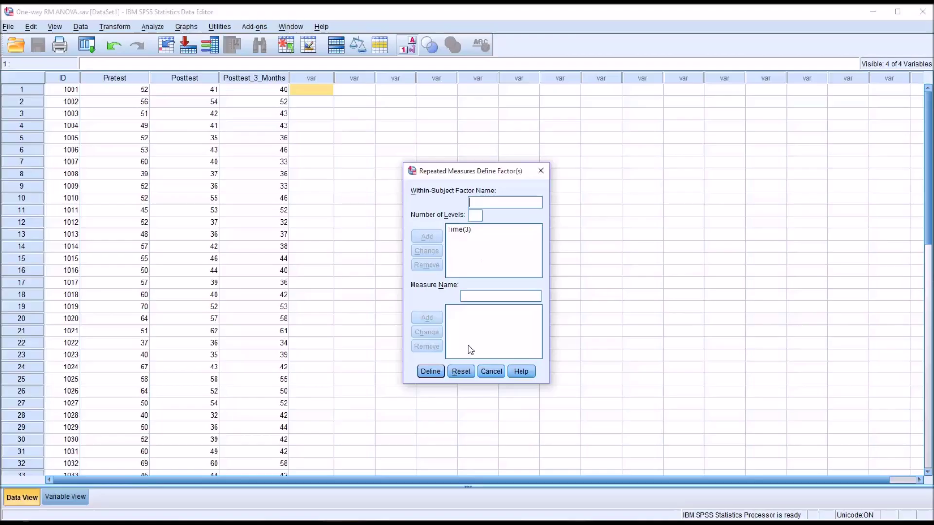
left_click(426, 373)
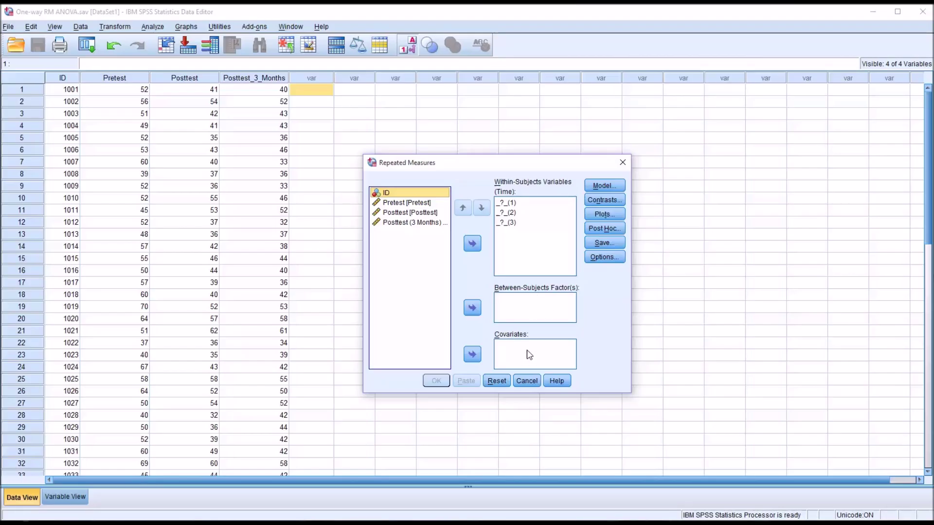
- Put Pretest, Posttest and Posttest (3 Months) into Time levels 1, 2 and 3
left_click(523, 207)
left_click(406, 204)
left_click_drag(397, 207, 503, 208)
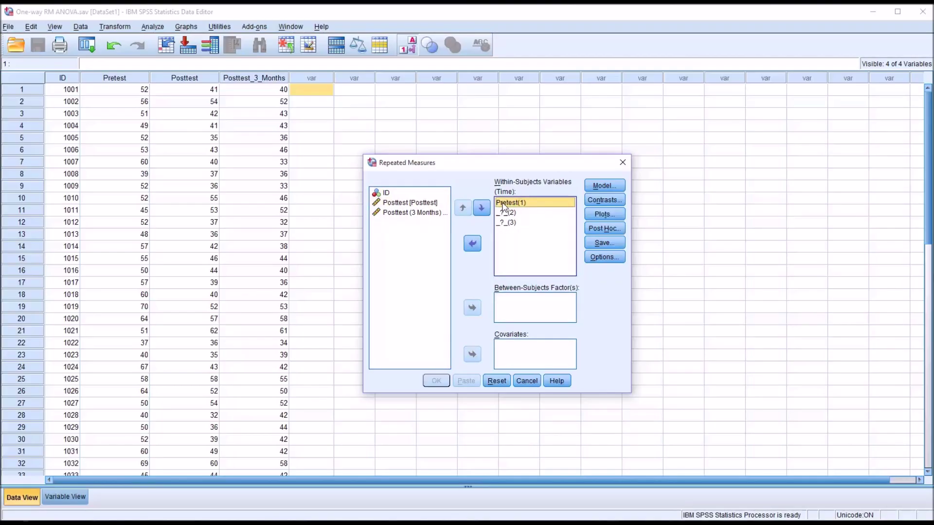
left_click_drag(398, 205, 506, 218)
left_click_drag(399, 206, 506, 229)
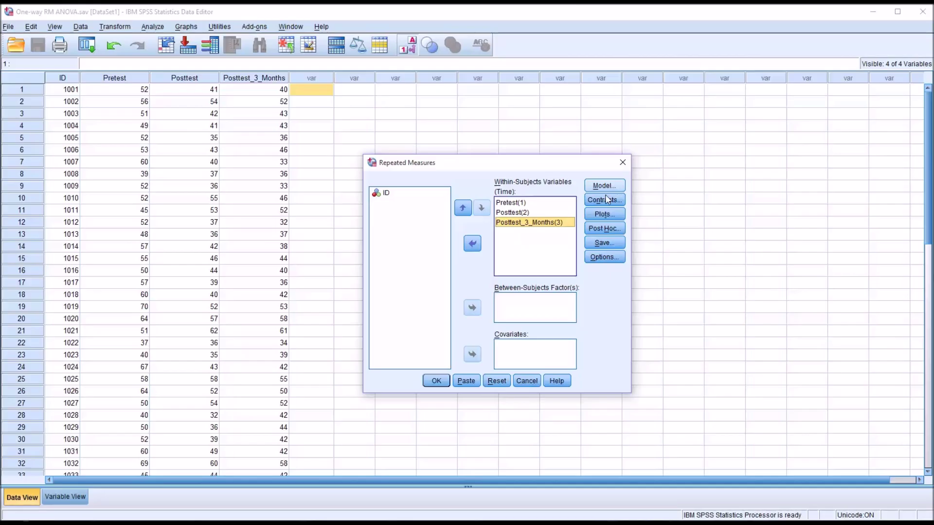
left_click(603, 217)
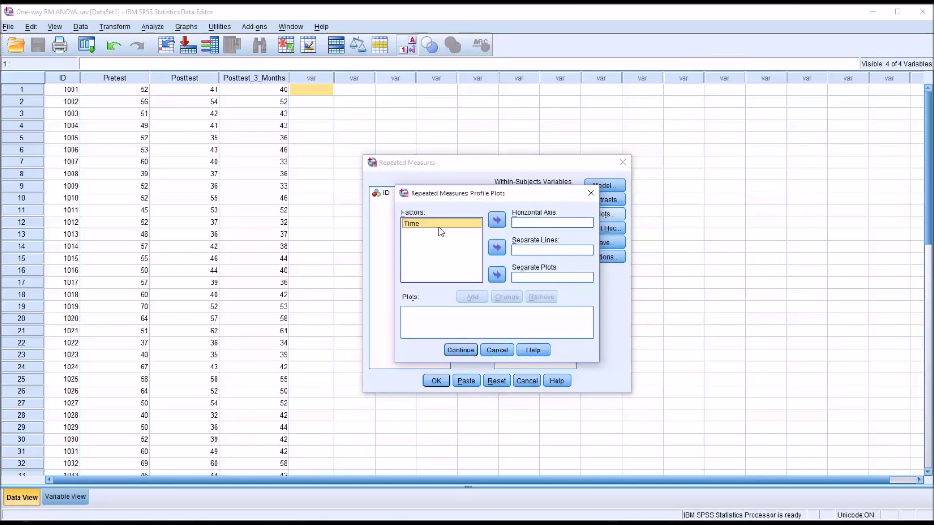
- Add a profile plot with Time on the horizontal axis and confirm it
left_click(497, 221)
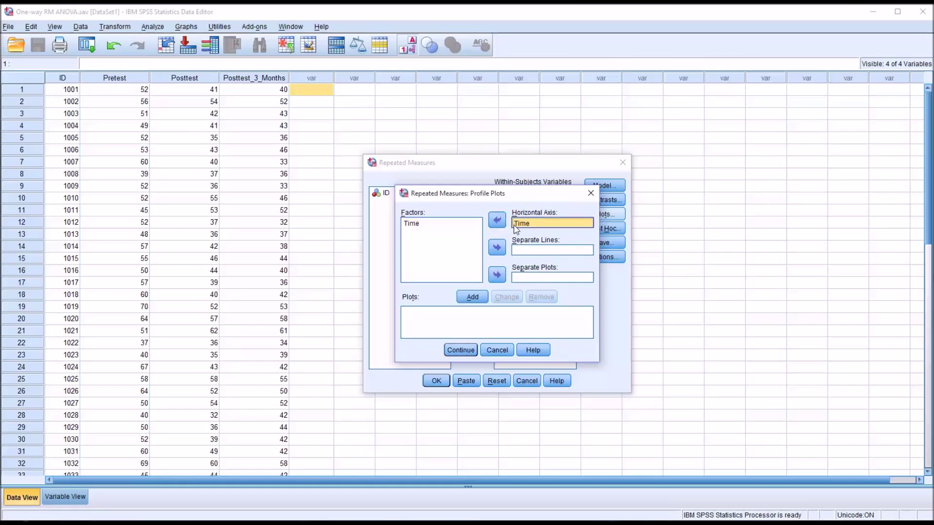
left_click(471, 297)
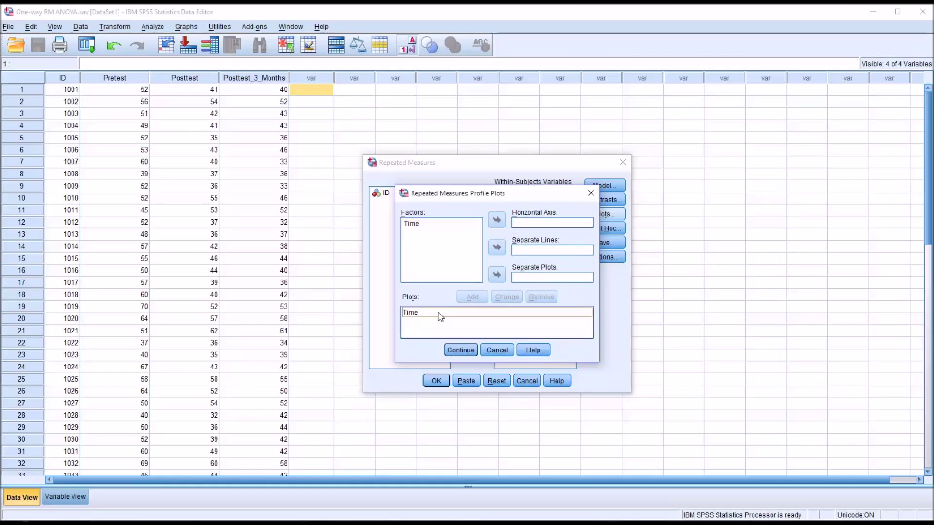
left_click(459, 351)
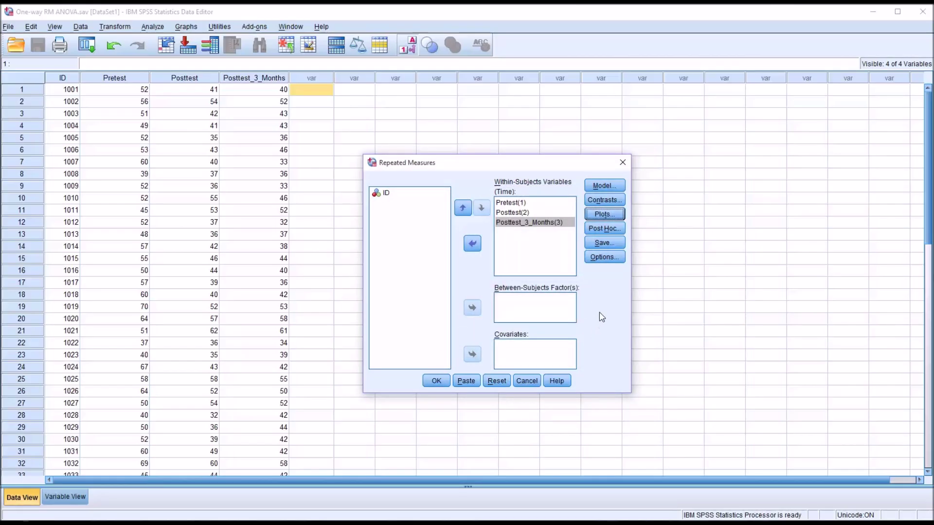
- Look at the Post Hoc and Save sub-dialogs, closing both unchanged, then bring up Options
left_click(601, 230)
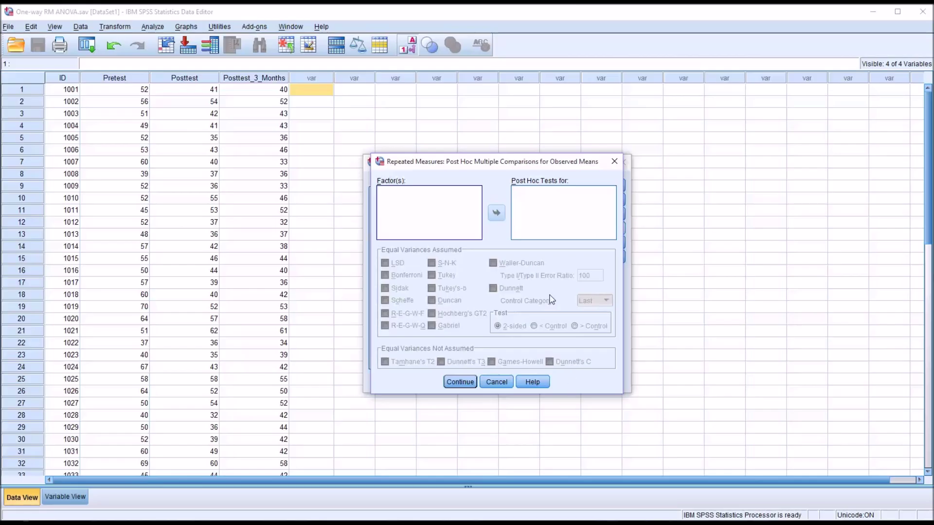
left_click(504, 383)
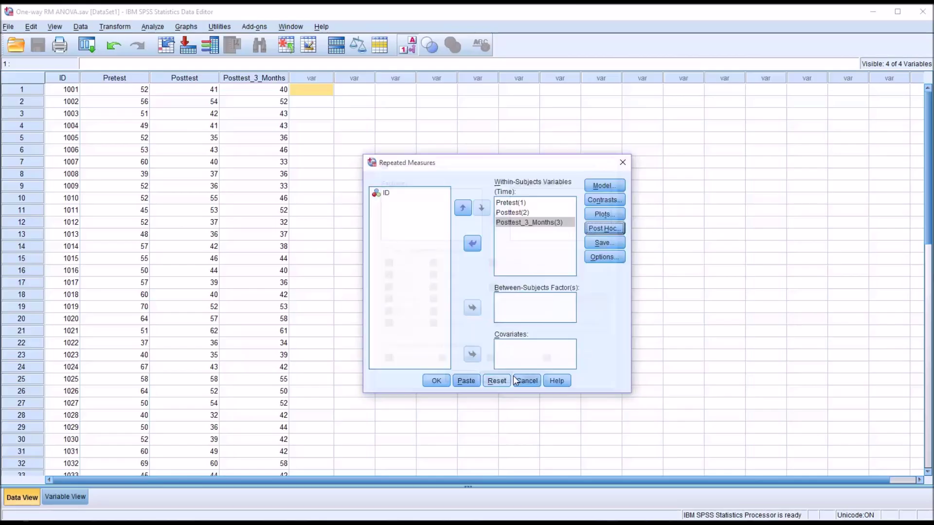
left_click(591, 243)
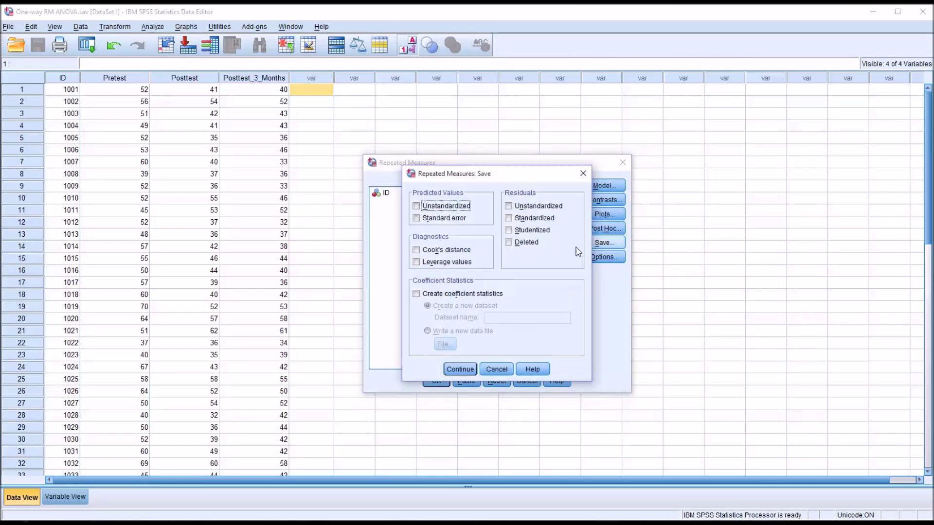
left_click(496, 369)
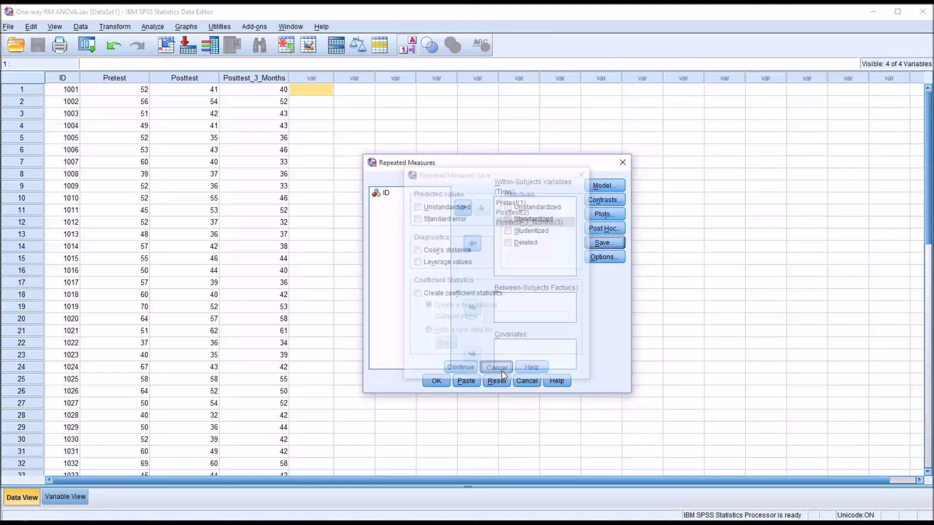
left_click(603, 258)
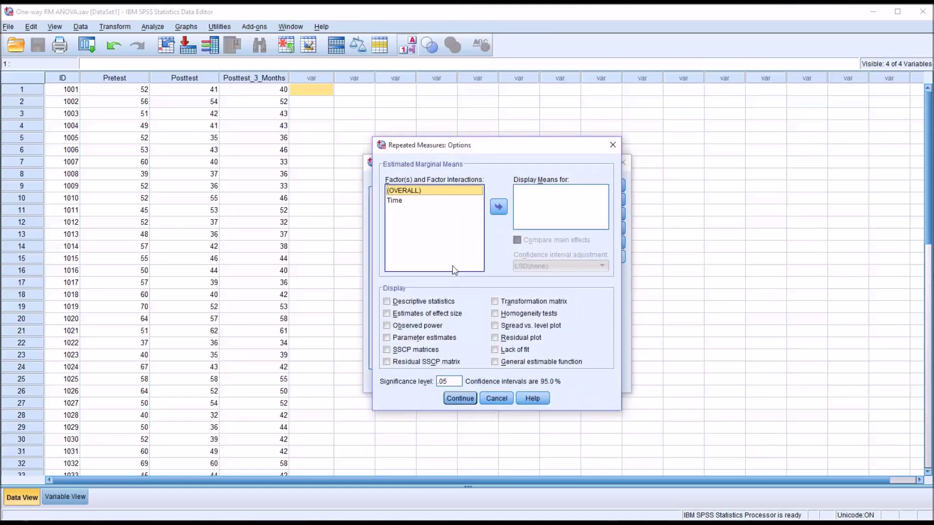
- Display Time means with Bonferroni-compared main effects, descriptive statistics and effect size estimates
left_click(410, 201)
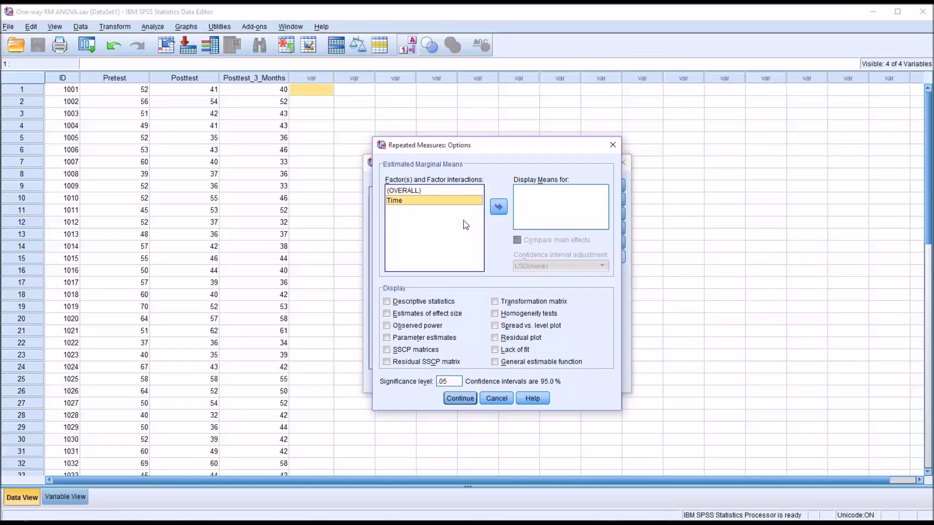
left_click(499, 207)
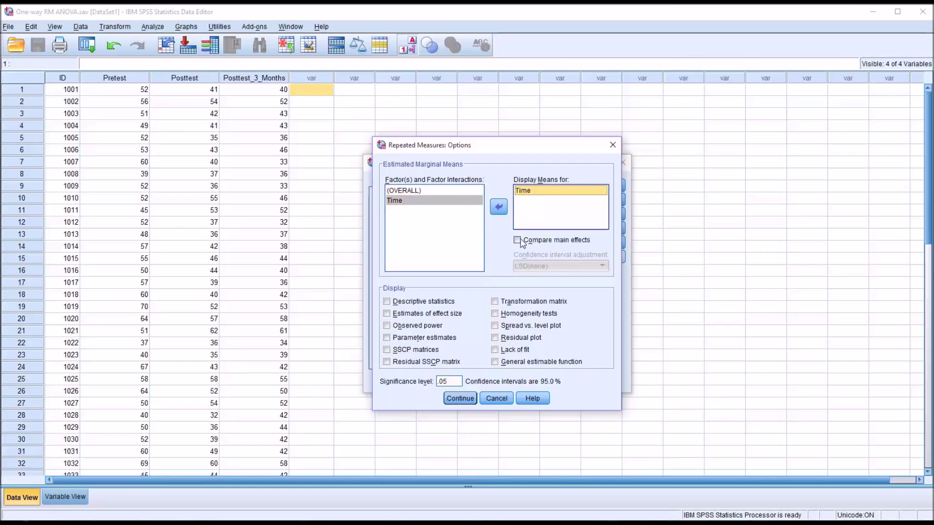
left_click(517, 240)
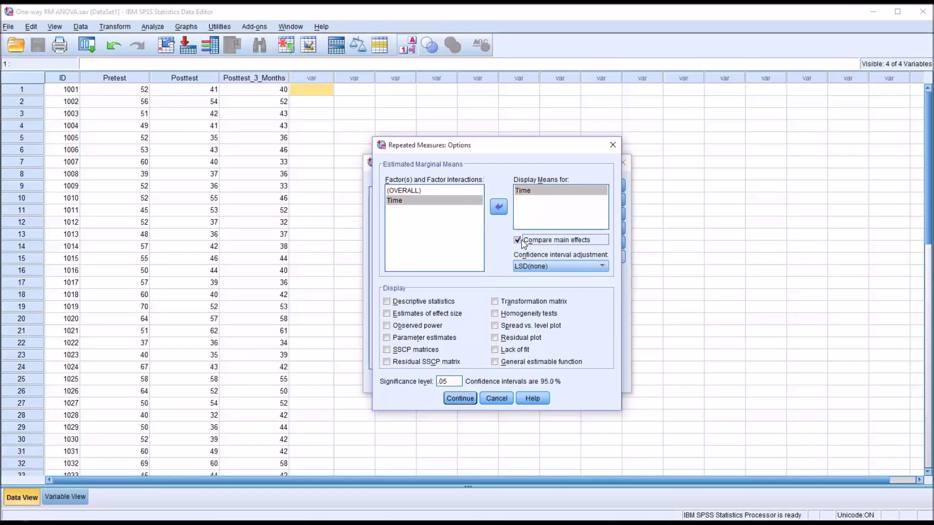
left_click(584, 268)
left_click(576, 288)
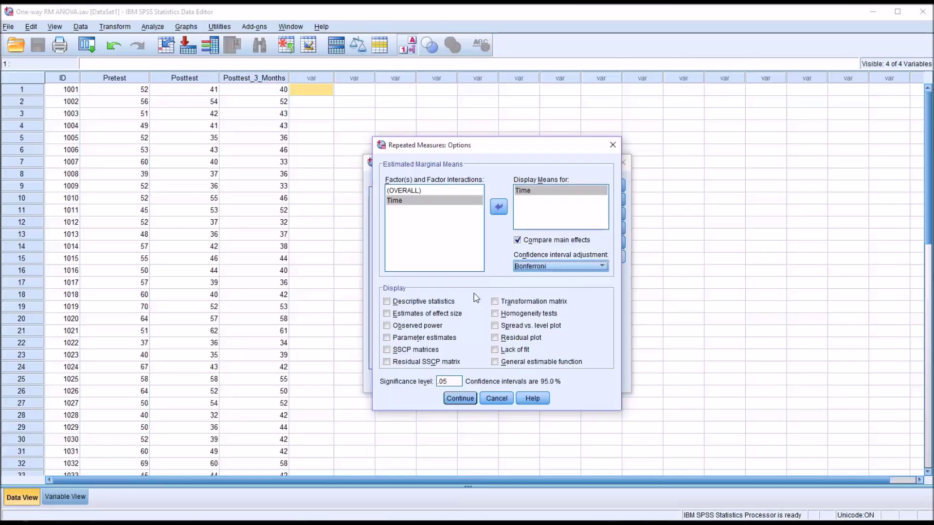
left_click(389, 302)
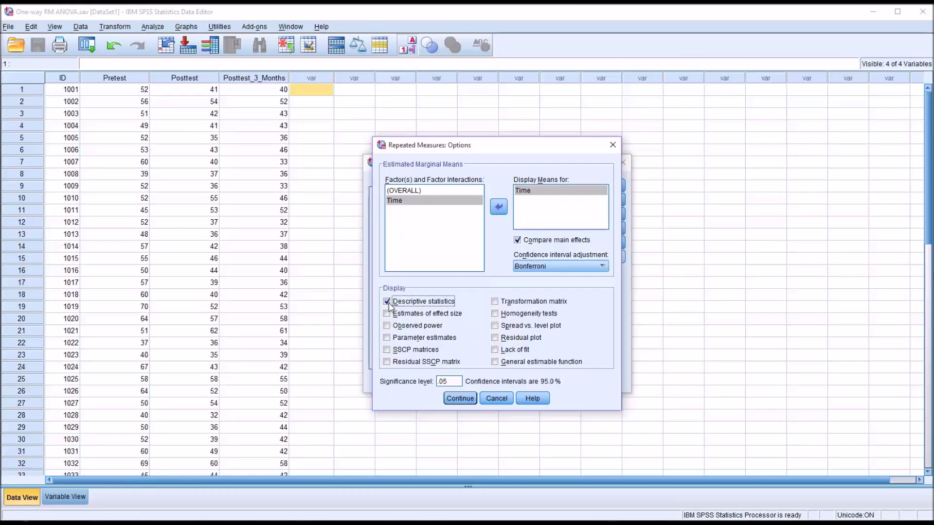
left_click(388, 315)
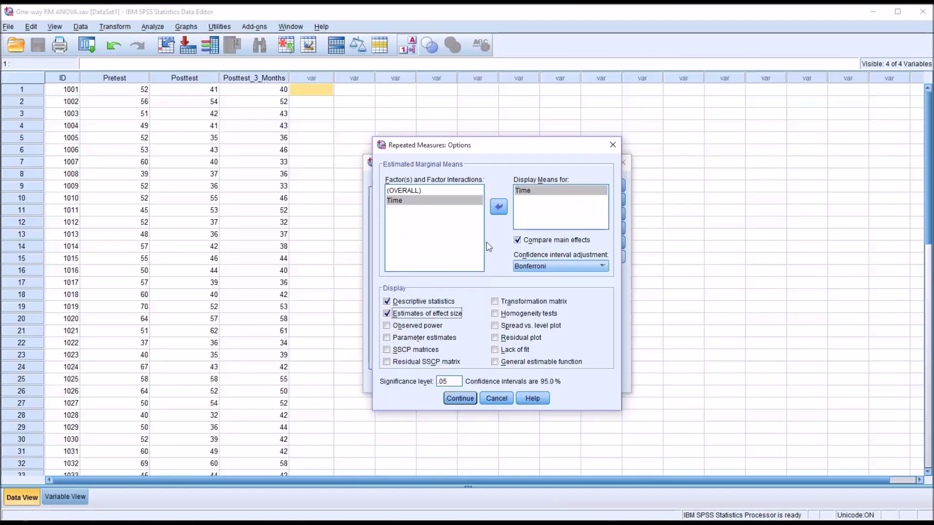
left_click(460, 399)
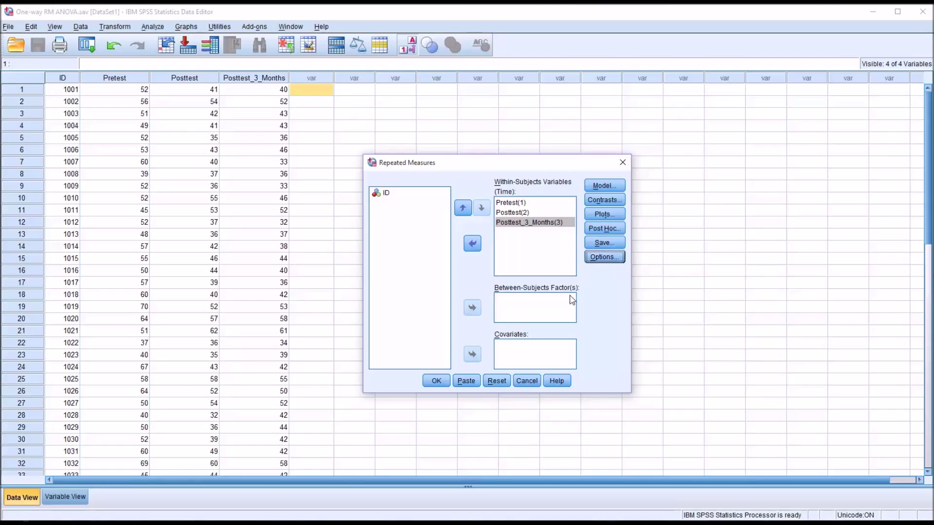
- Run the ANOVA and review the Multivariate Tests table (F = 21.703, Sig. .000)
left_click(436, 381)
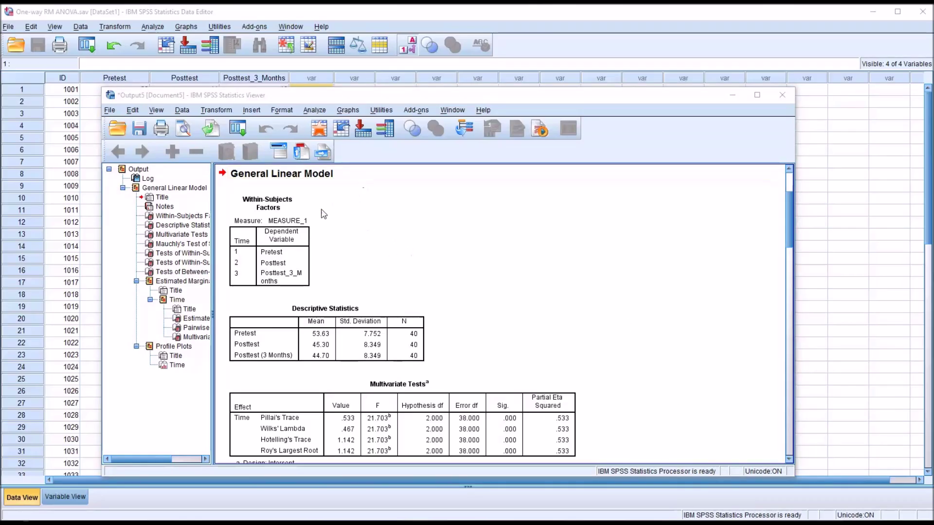
left_click(301, 202)
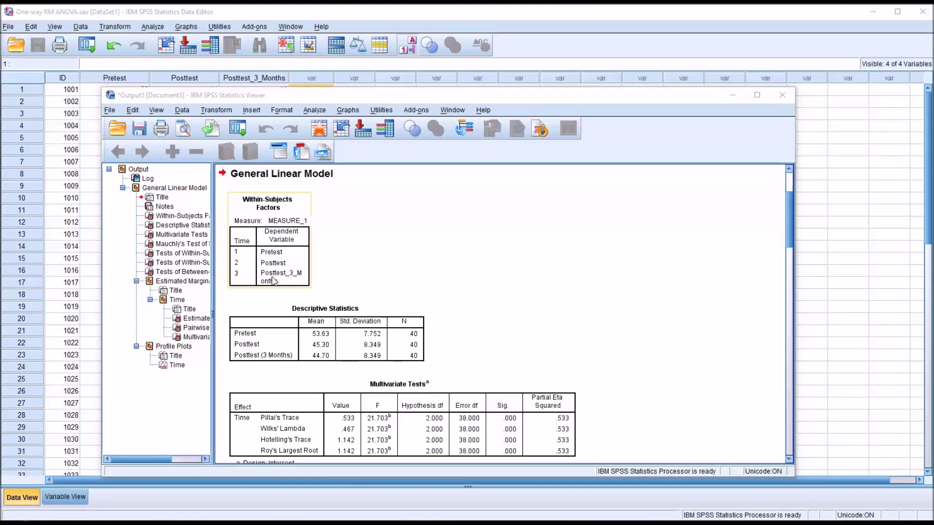
left_click(355, 284)
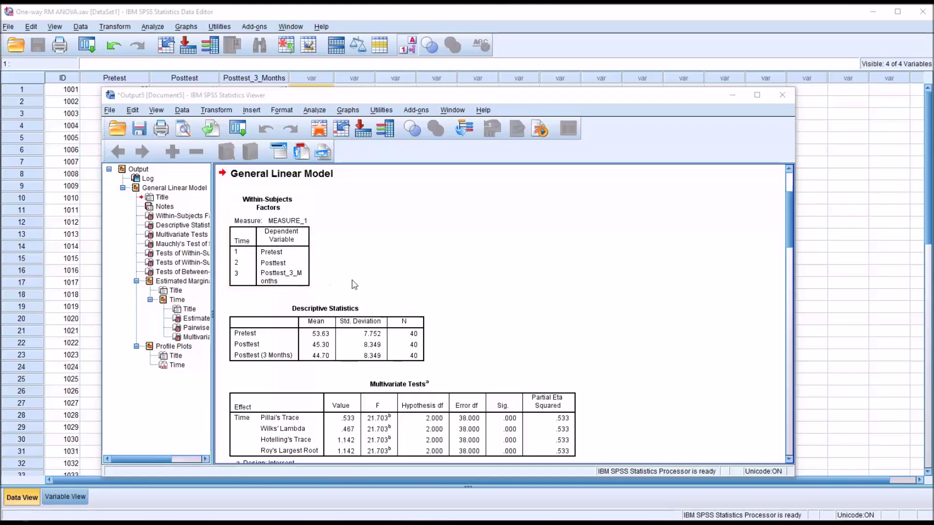
left_click_drag(790, 234, 788, 260)
left_click(405, 250)
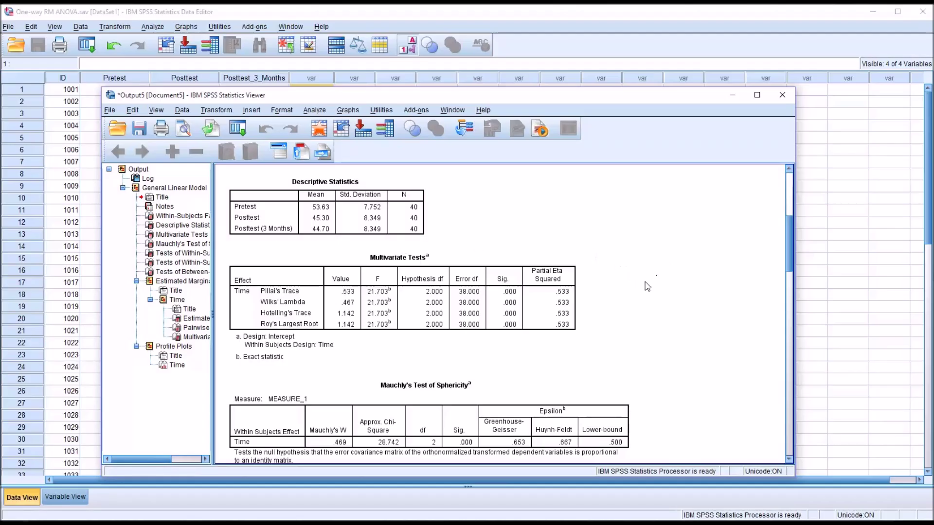
left_click_drag(787, 256, 790, 266)
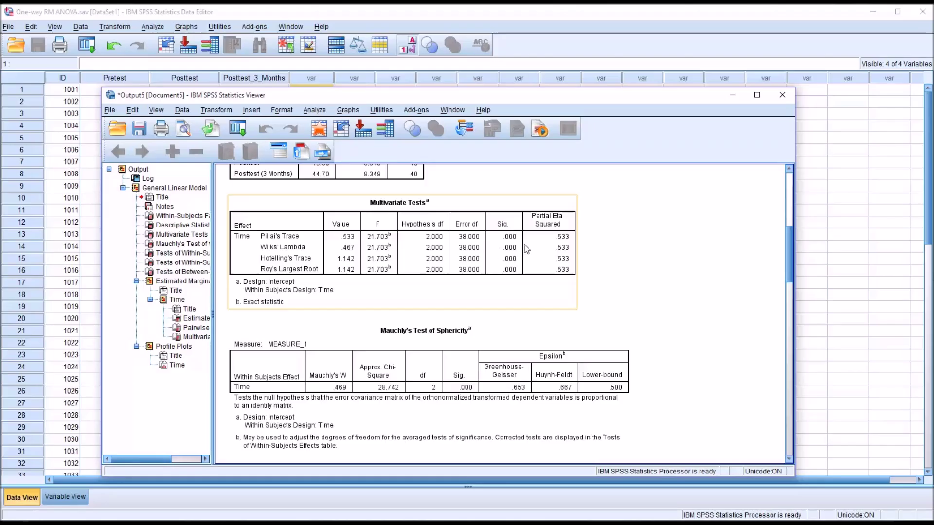
- Scroll to Mauchly's test and Within-Subjects Effects (Time F = 38.255, partial eta squared .495)
left_click(648, 413)
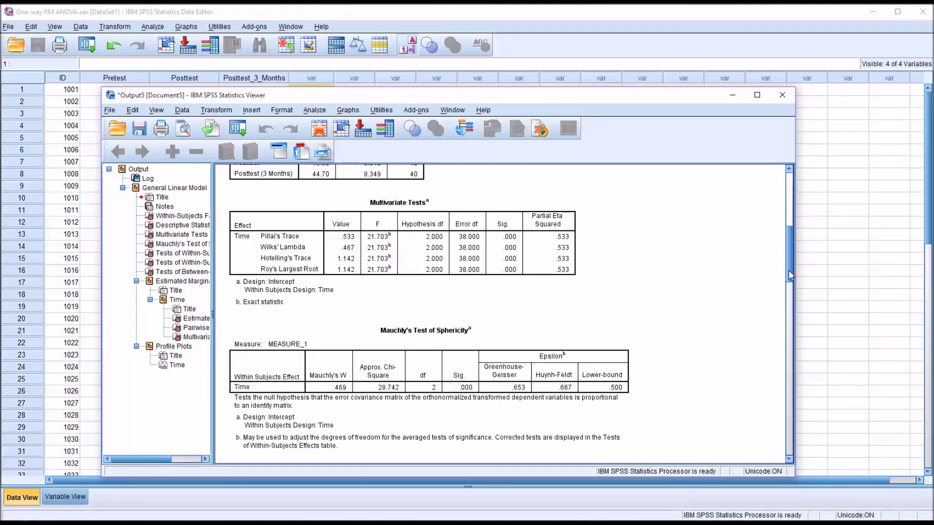
left_click_drag(789, 274, 786, 303)
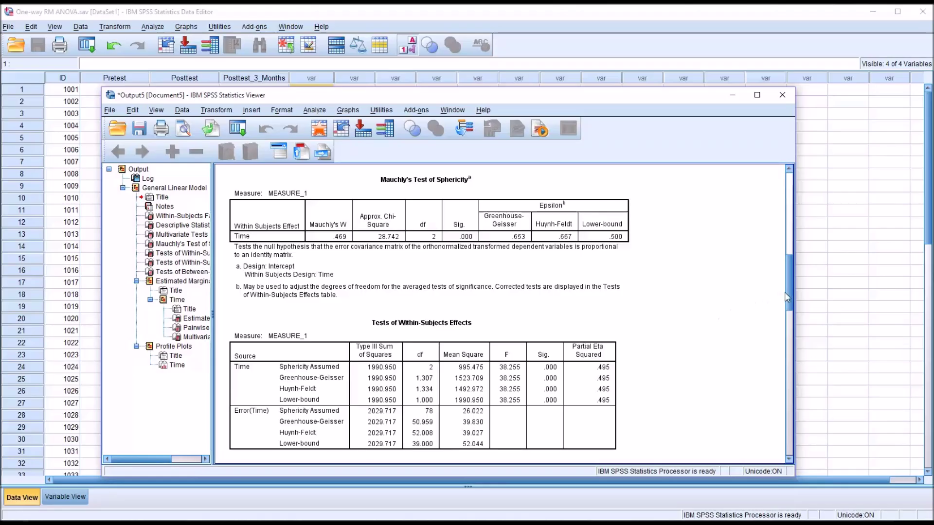
- Scroll to the Within-Subjects Contrasts: Linear F = 41.466, Quadratic F = 29.202
left_click_drag(786, 298, 786, 323)
left_click(323, 267)
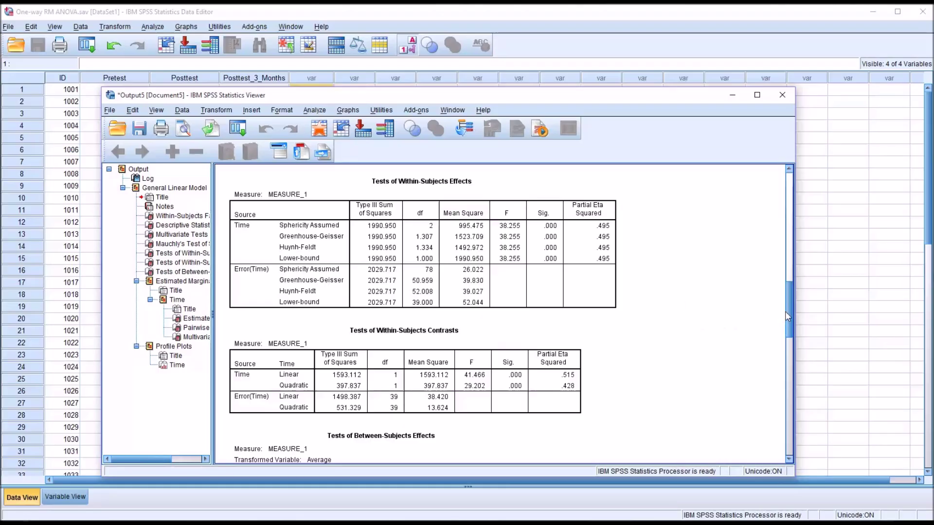
left_click_drag(788, 313, 792, 340)
- Scroll the output down to the Time estimated means (53.625, 45.300, 44.700) and Bonferroni pairwise comparisons
left_click(272, 249)
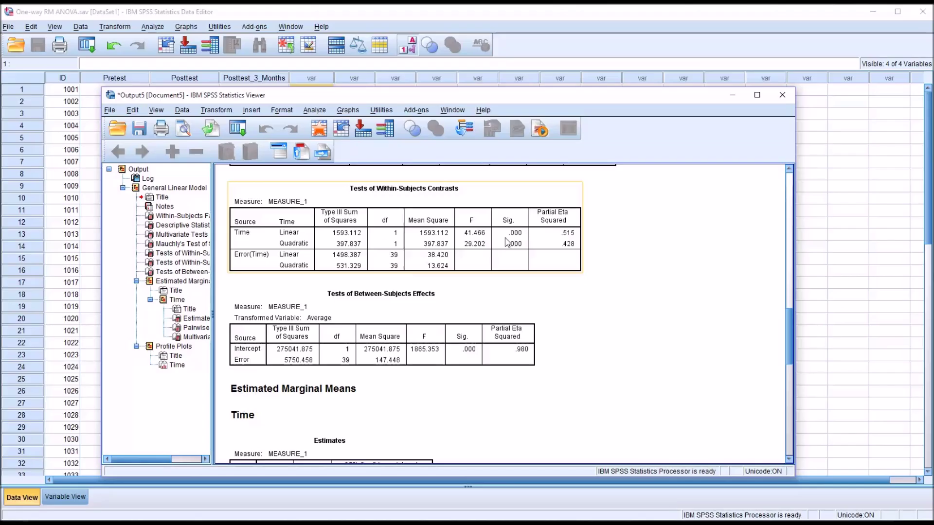
left_click(605, 293)
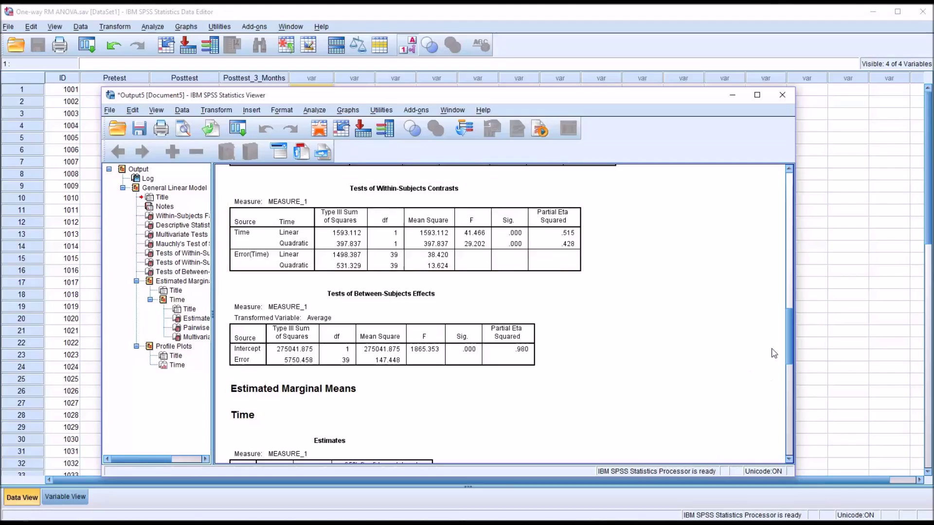
left_click_drag(788, 347, 786, 387)
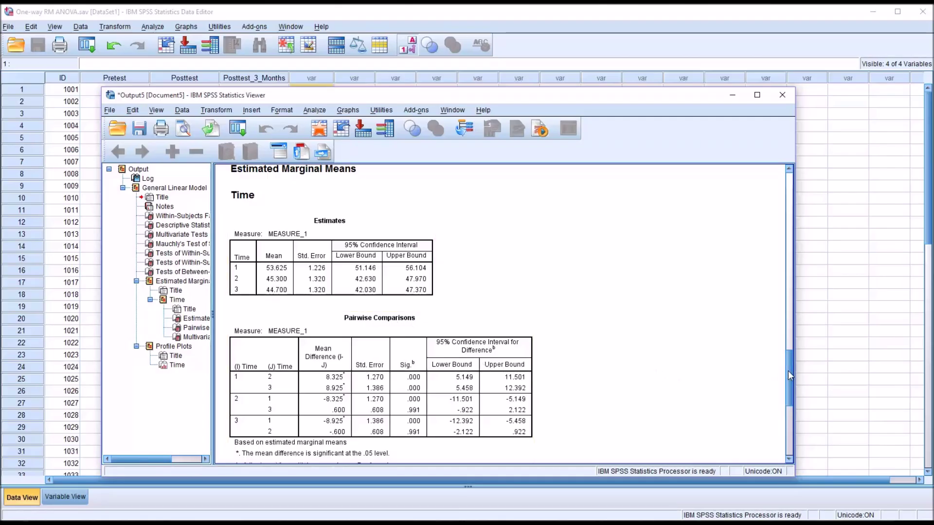
left_click_drag(789, 371, 789, 375)
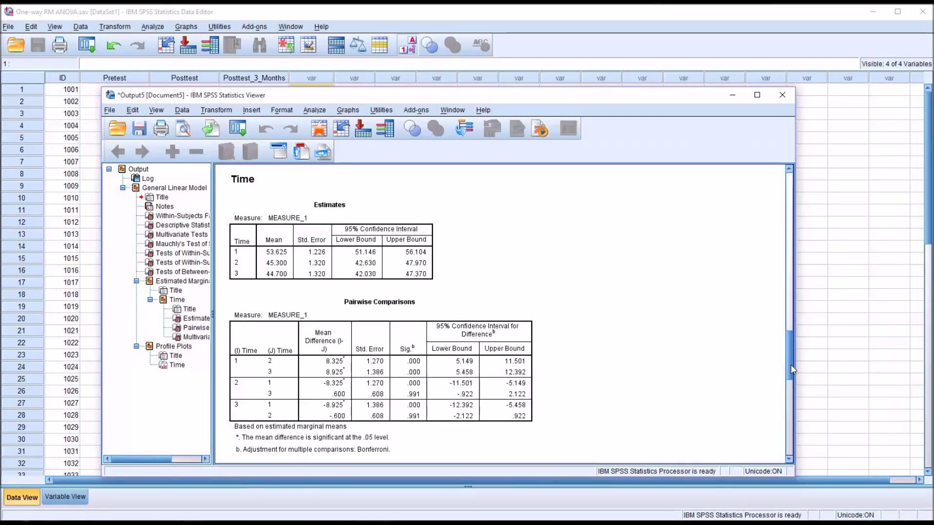
- Scroll slightly further to reveal the Pairwise Comparisons footnote on the Bonferroni adjustment
scroll(789, 399, "down", 3)
- Scroll down to the Time profile plot of estimated marginal means and select the chart
left_click_drag(790, 398, 788, 444)
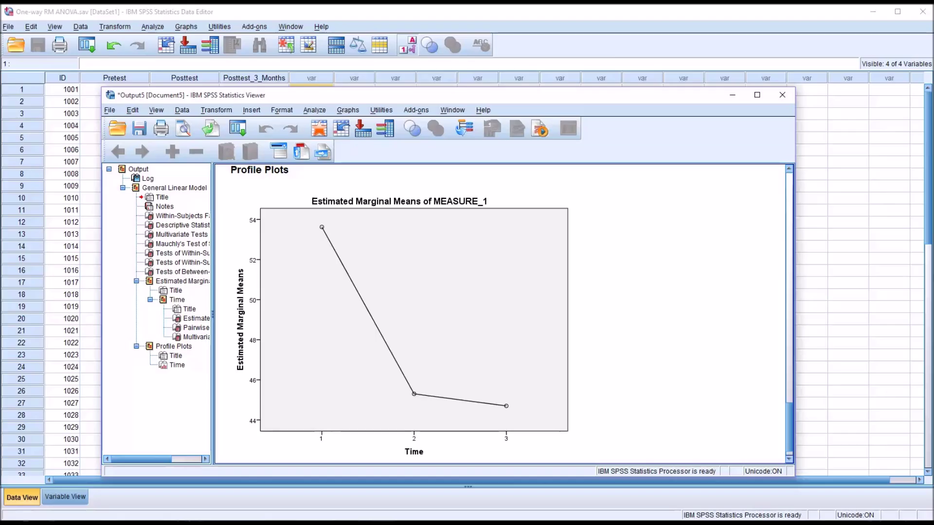
left_click(321, 451)
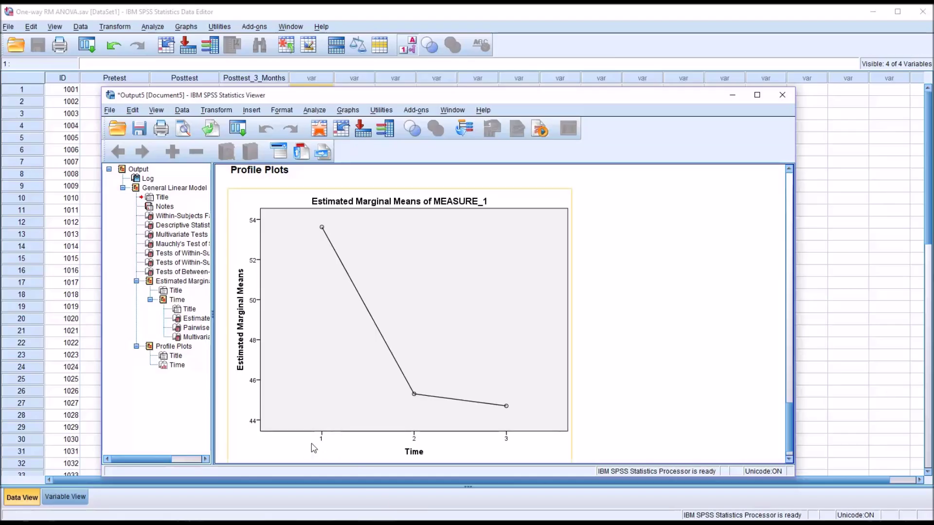